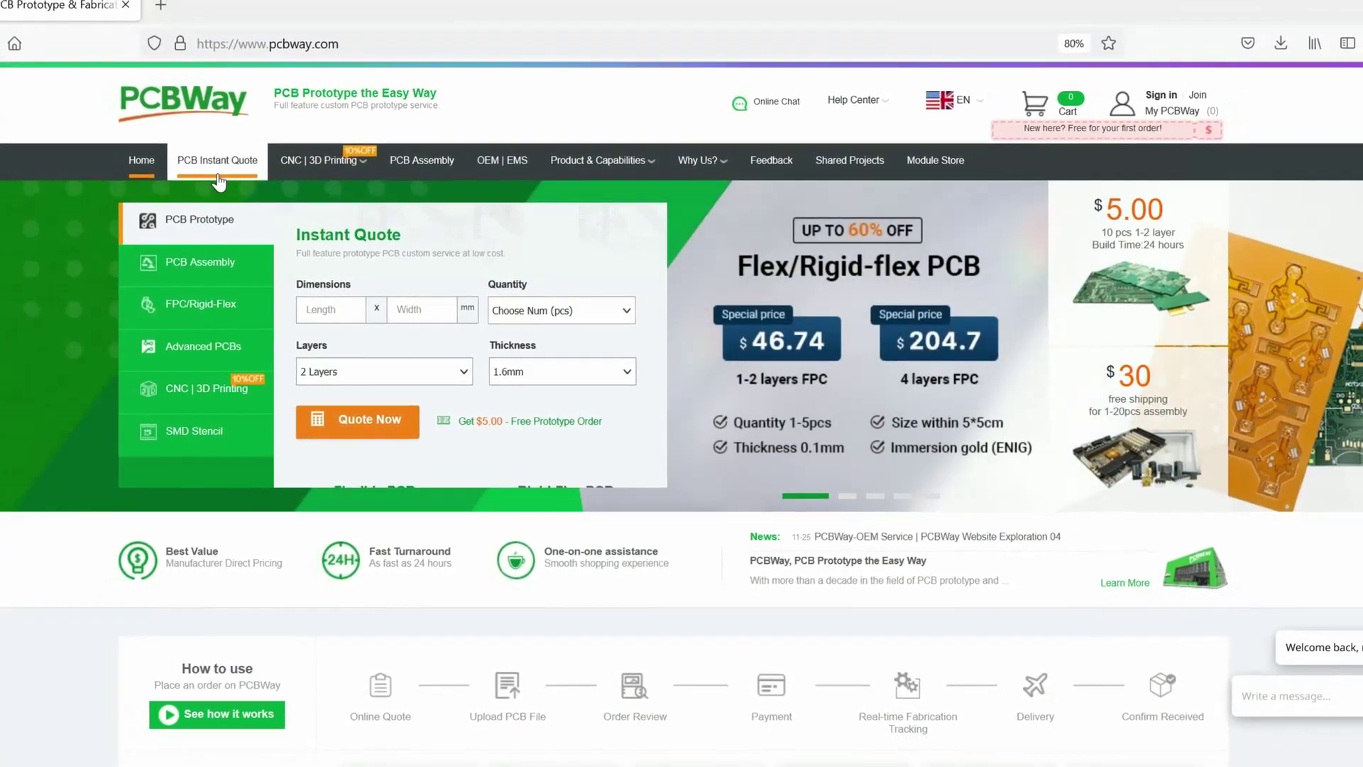
# Browse the PCBWay PCB Instant Quote page, then return to the homepage
pyautogui.click(203, 164)
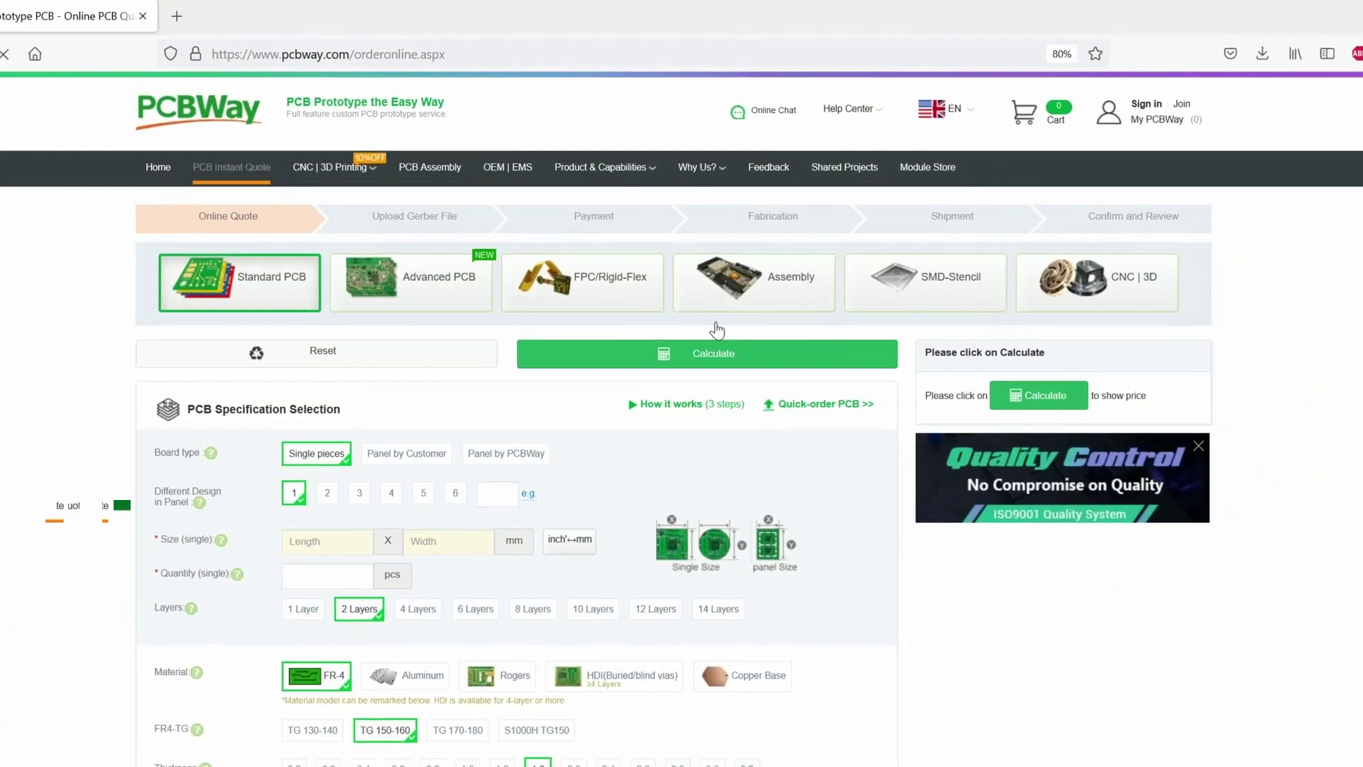
pyautogui.scroll(-10, 1015, 419)
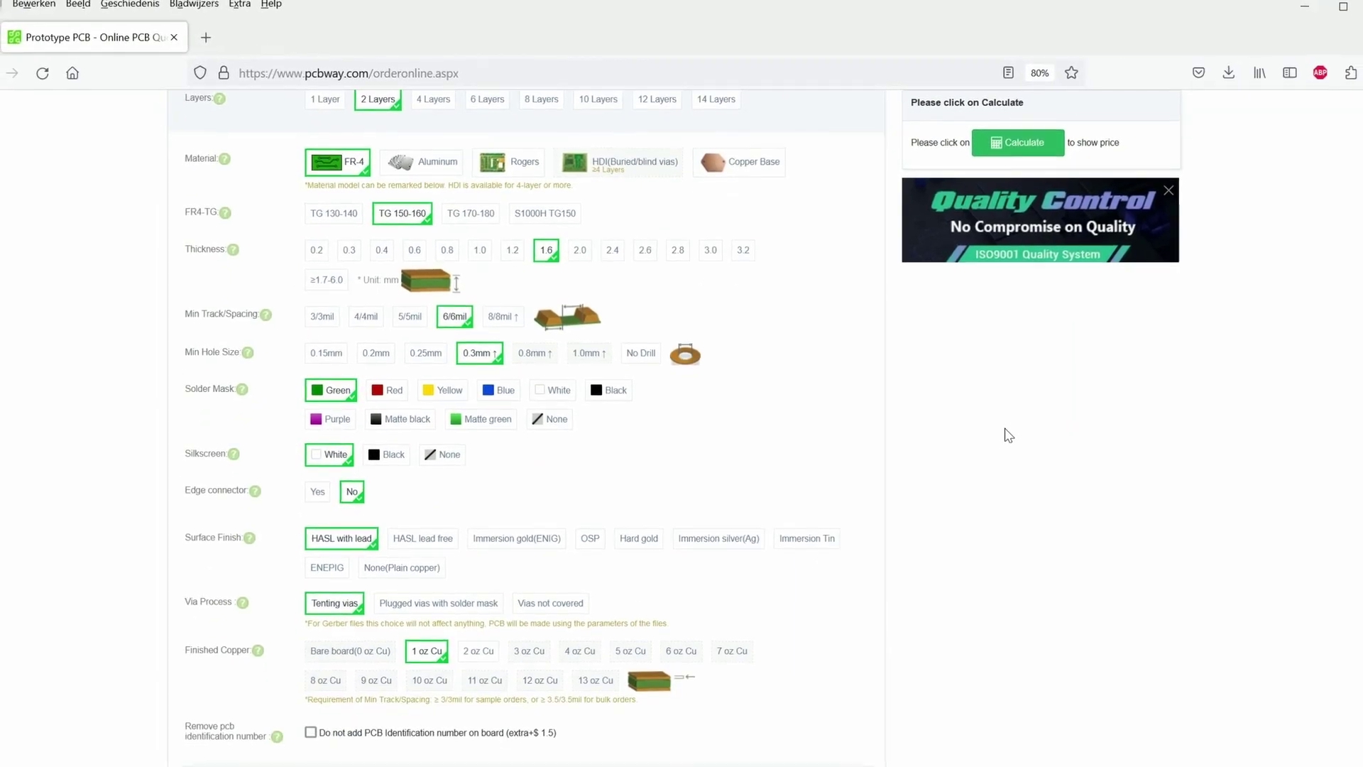
pyautogui.scroll(-2, 997, 432)
pyautogui.hotkey('alt', 'Left')
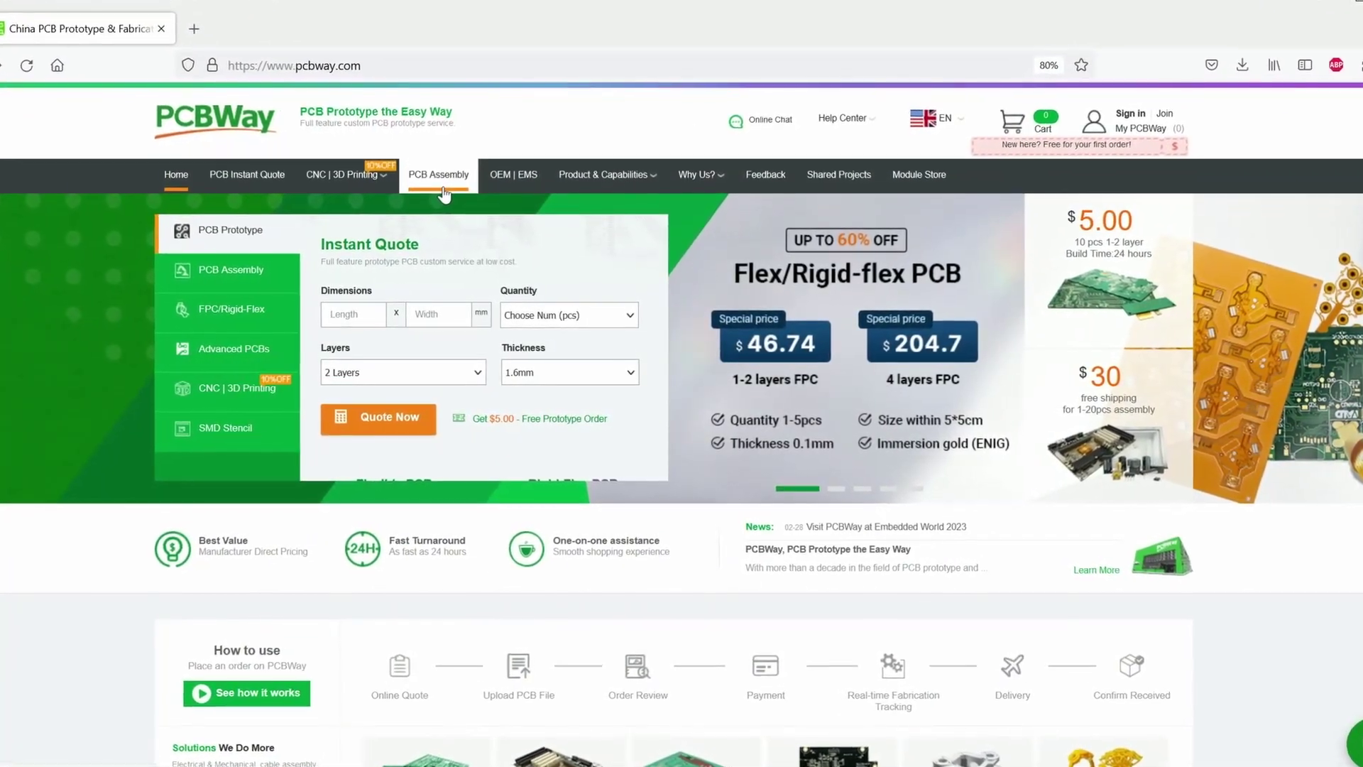
# Open the PCB Assembly service page and scroll down through it
pyautogui.click(441, 184)
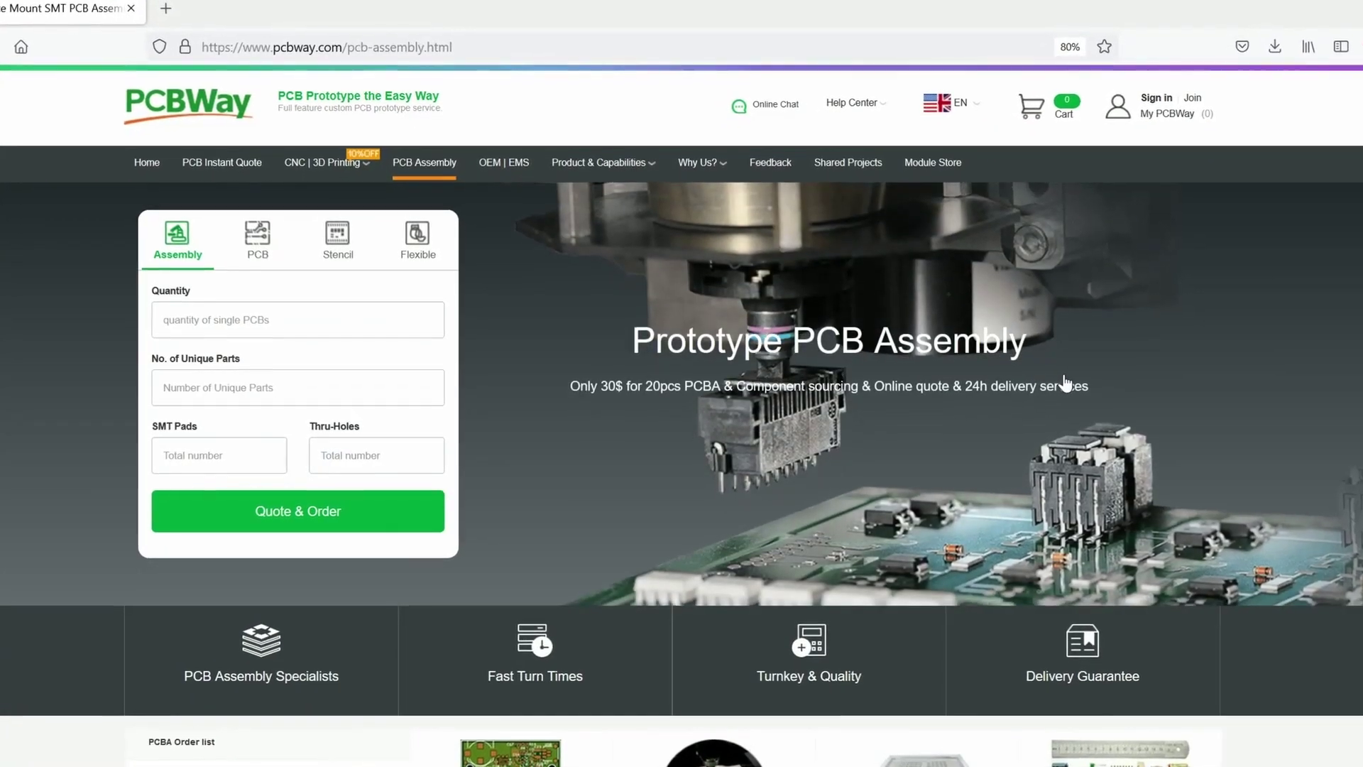
pyautogui.scroll(-10, 1065, 384)
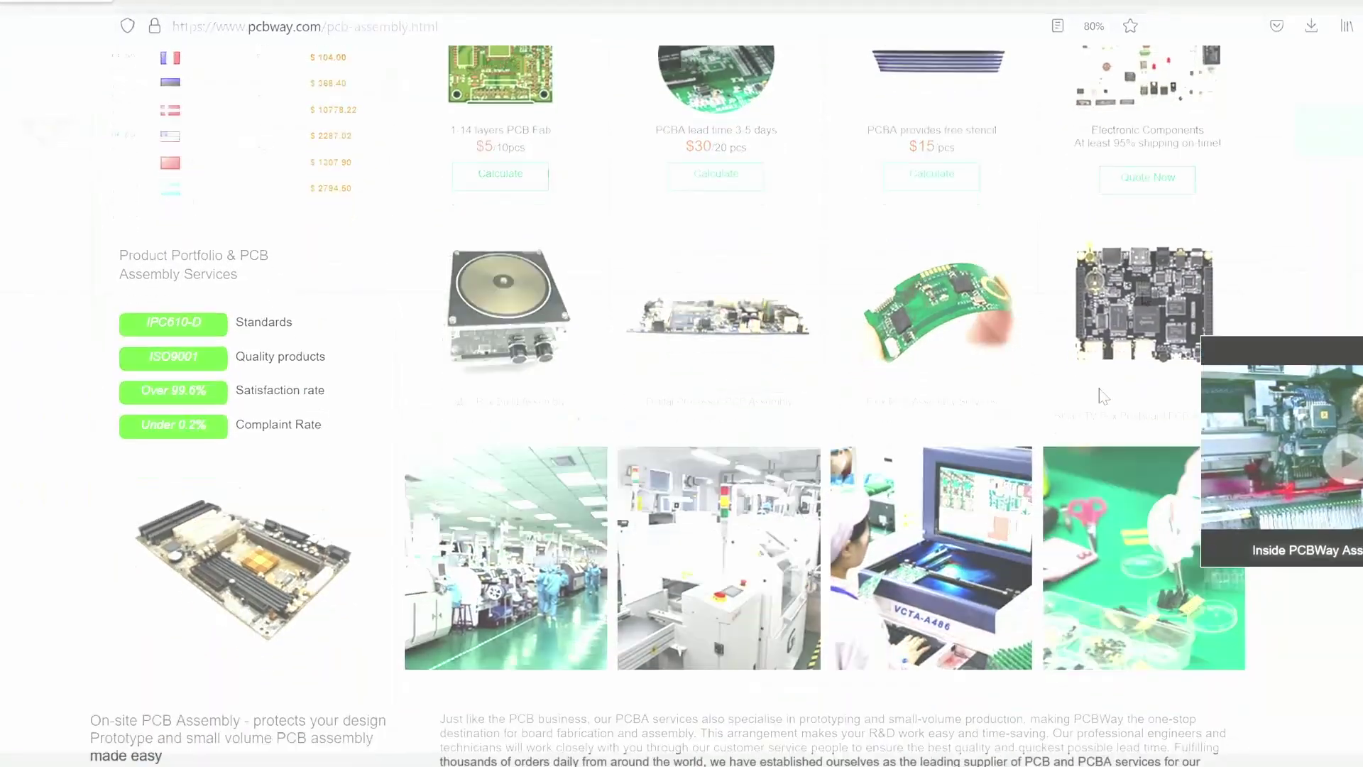
pyautogui.scroll(-5, 1164, 298)
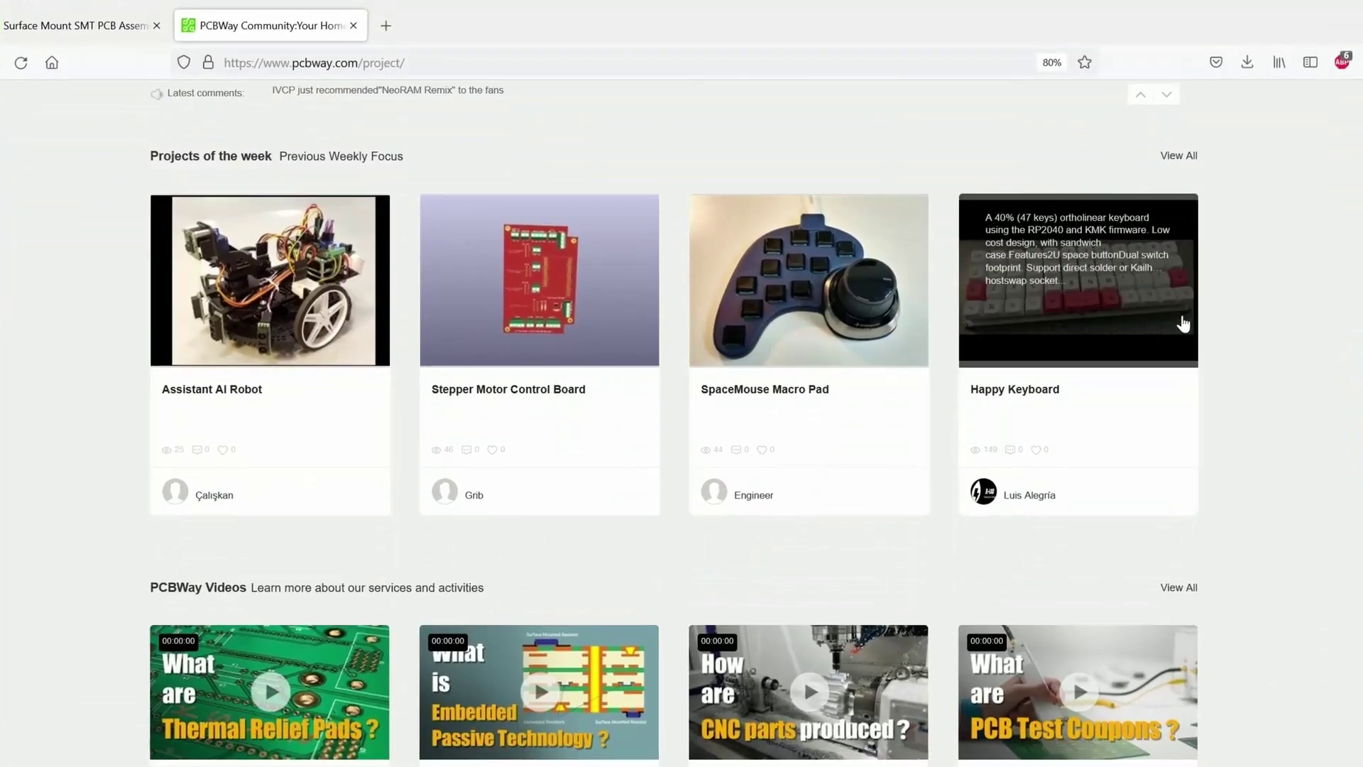
pyautogui.scroll(-6, 1199, 318)
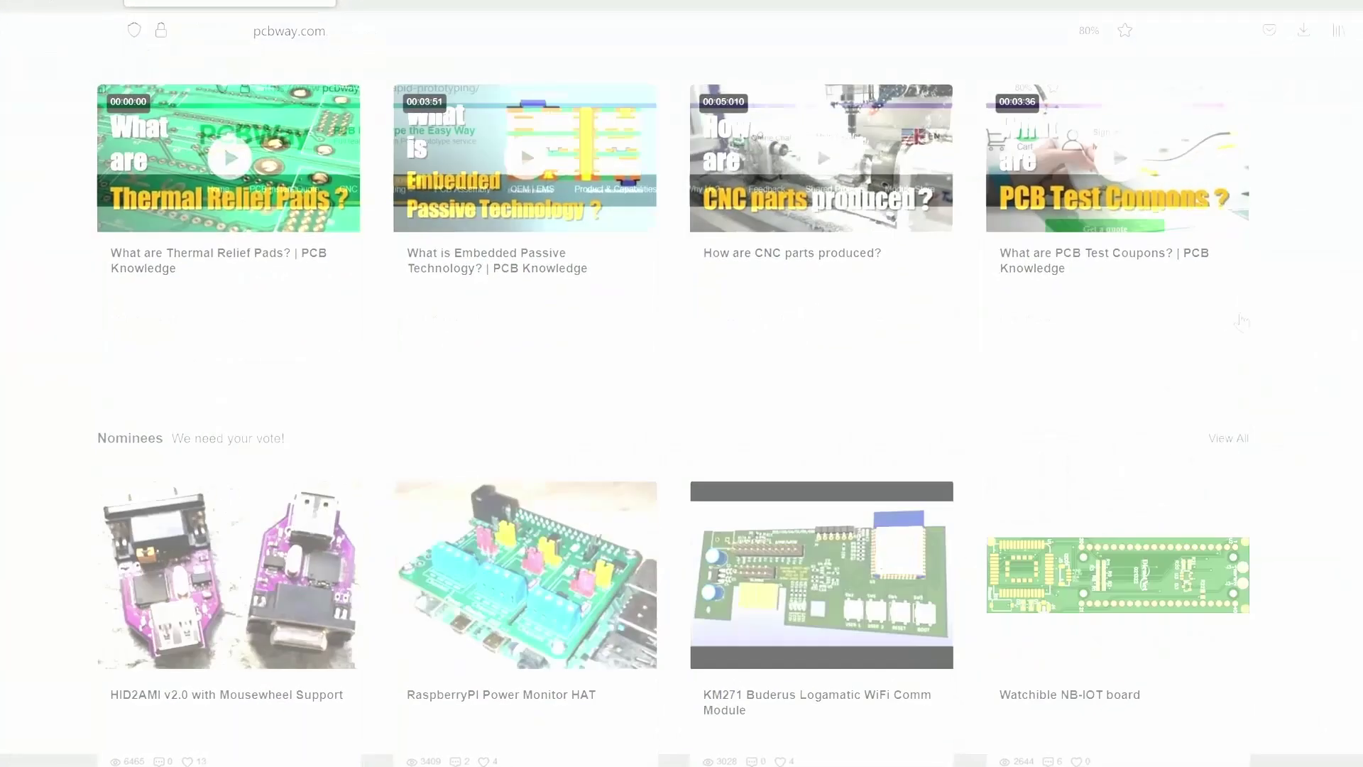
pyautogui.scroll(-5, 671, 288)
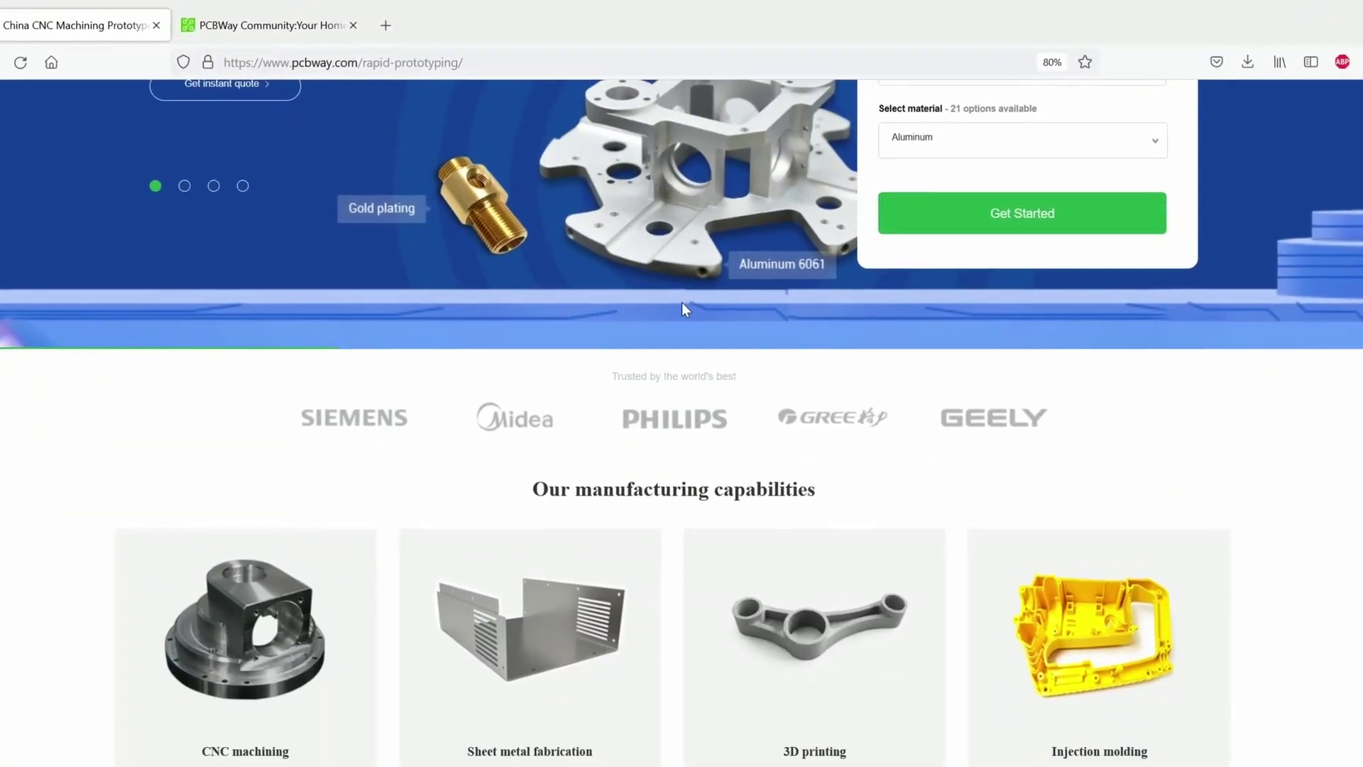
pyautogui.scroll(-5, 683, 308)
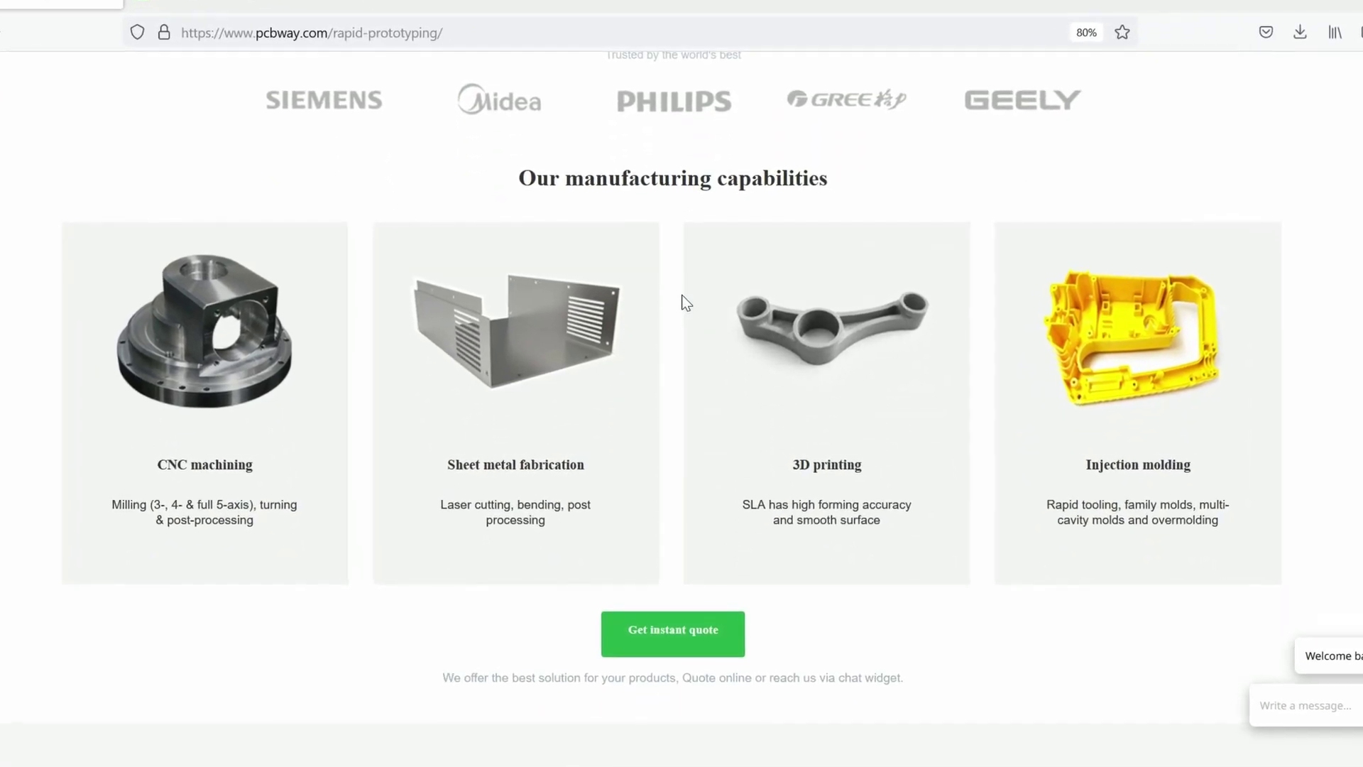
pyautogui.scroll(-6, 681, 295)
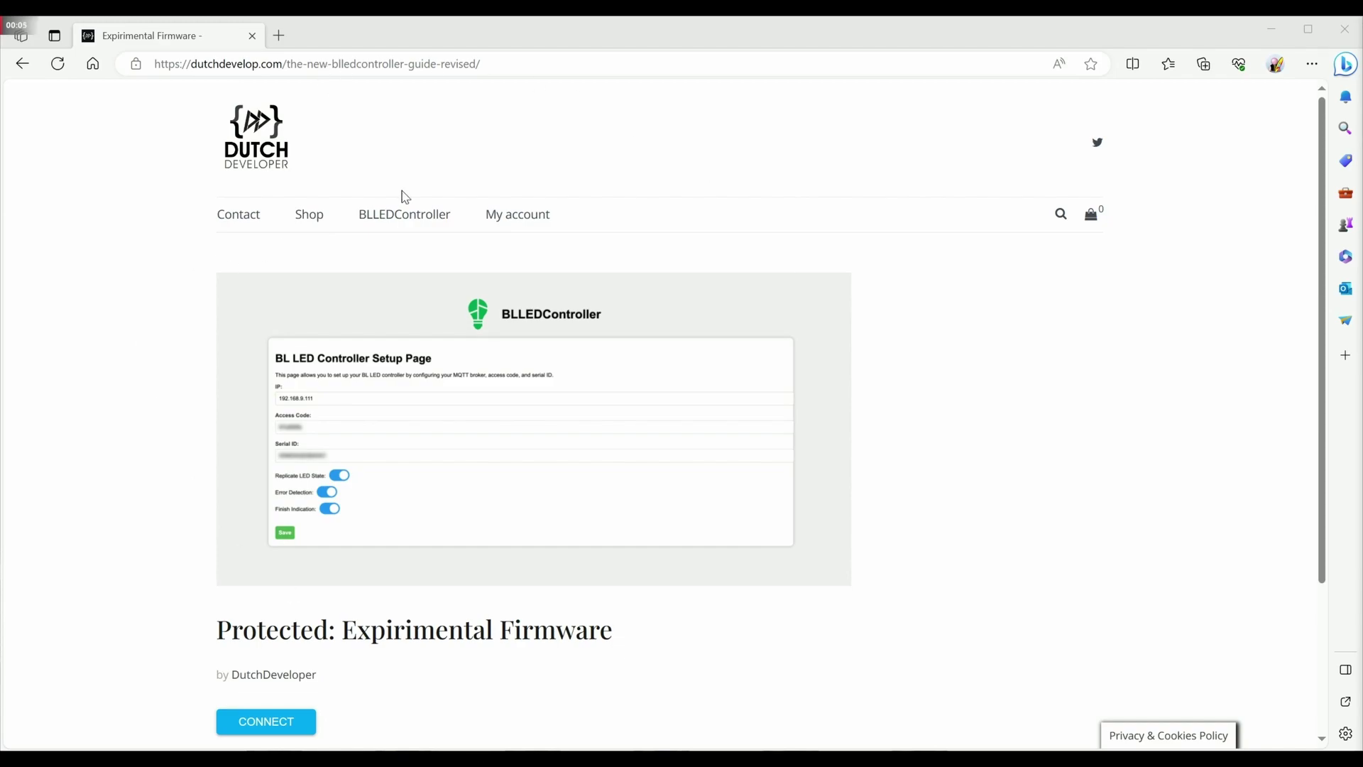
# Connect the installer to the controller on the USB Serial (COM4) port
pyautogui.scroll(-3, 456, 216)
pyautogui.click(259, 526)
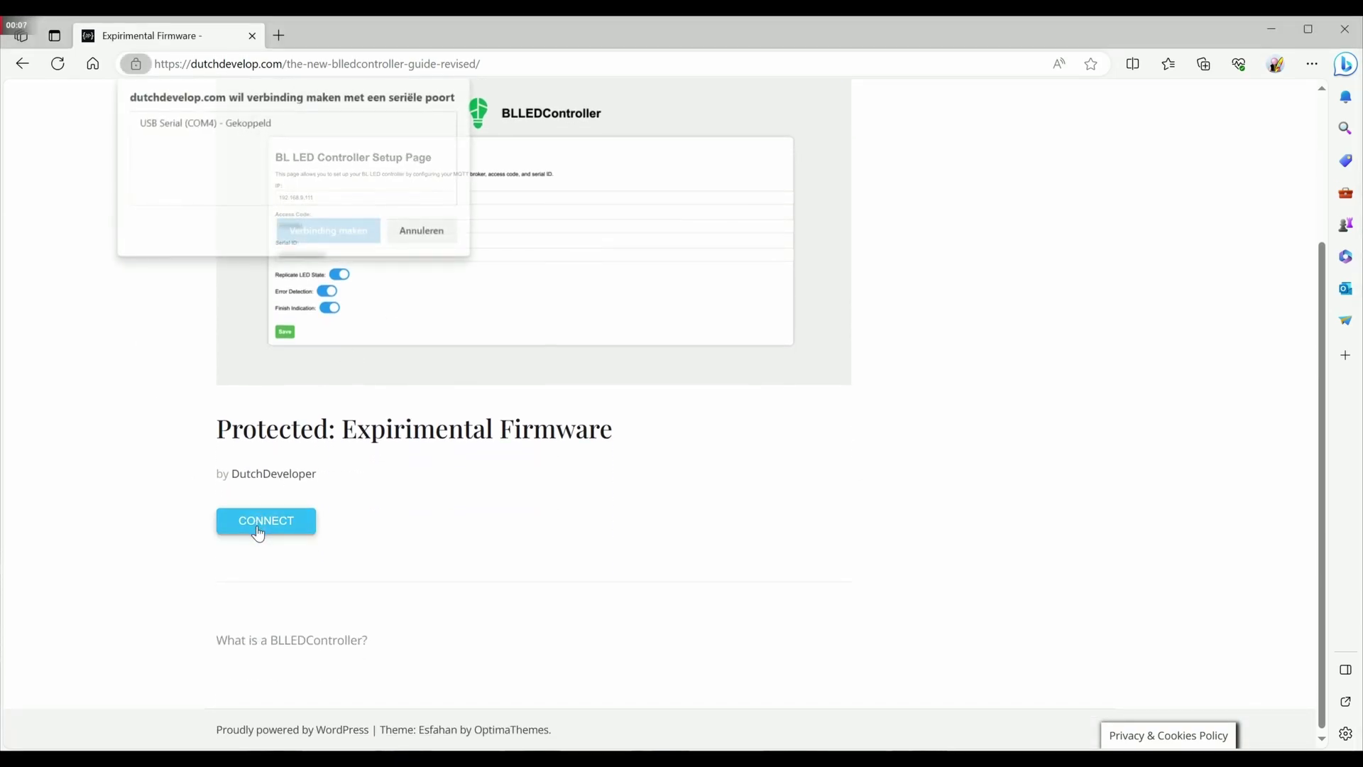
pyautogui.click(209, 126)
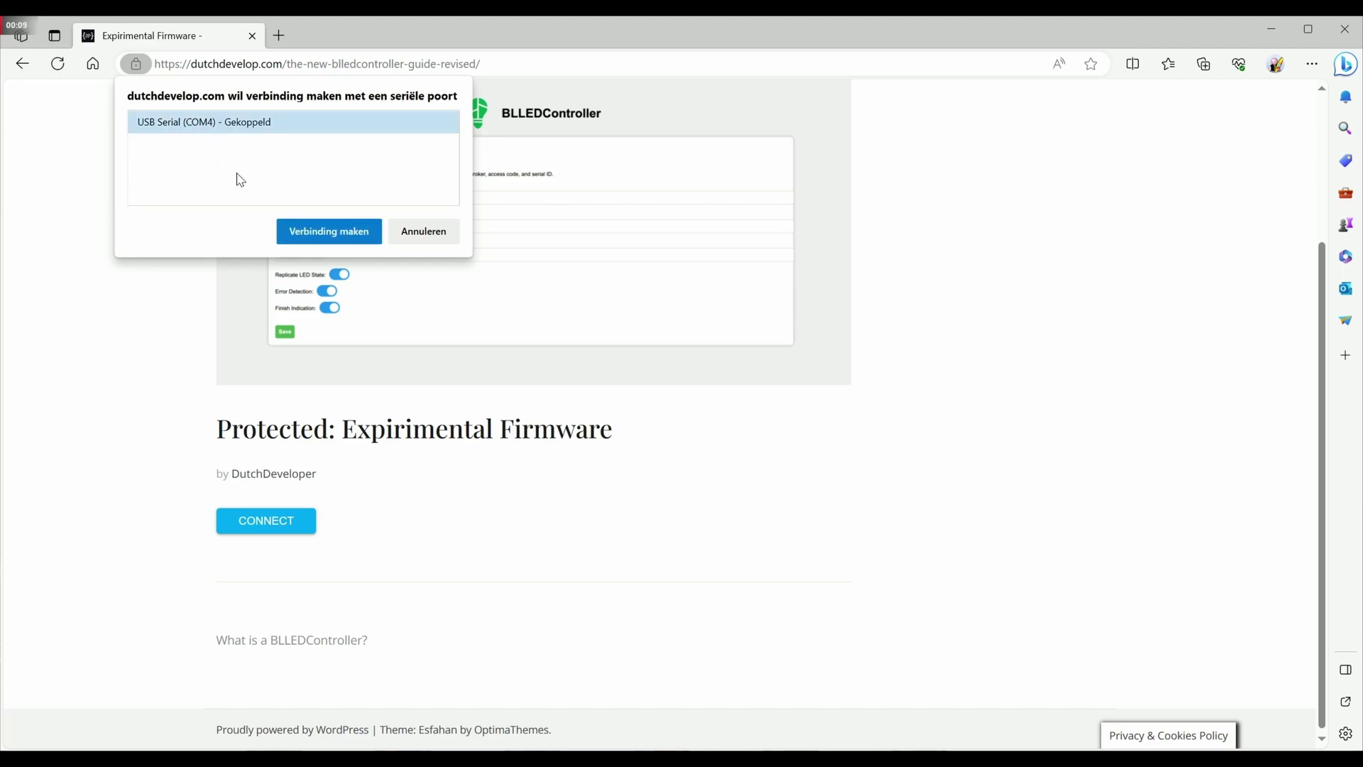
pyautogui.click(326, 234)
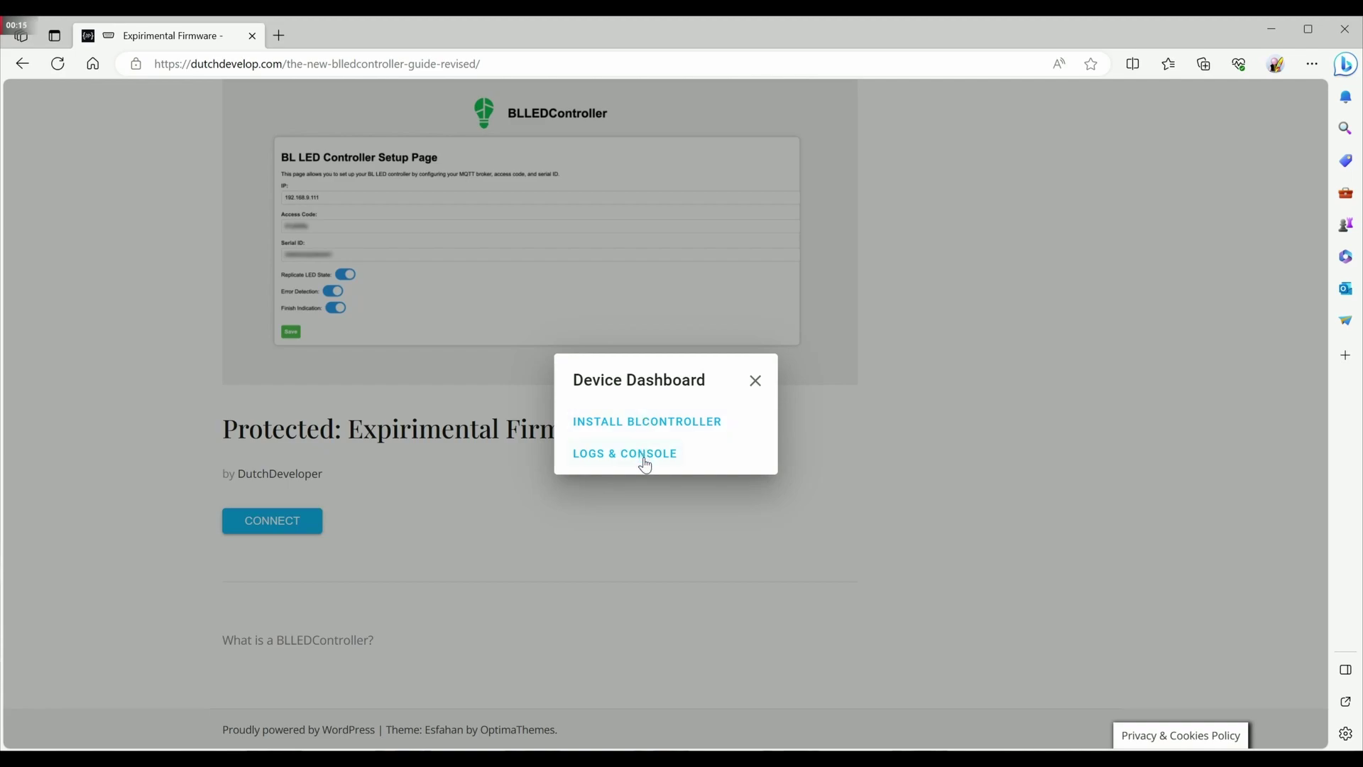
# Start the BLController install with Erase unchecked, then back out of the confirmation
pyautogui.click(648, 424)
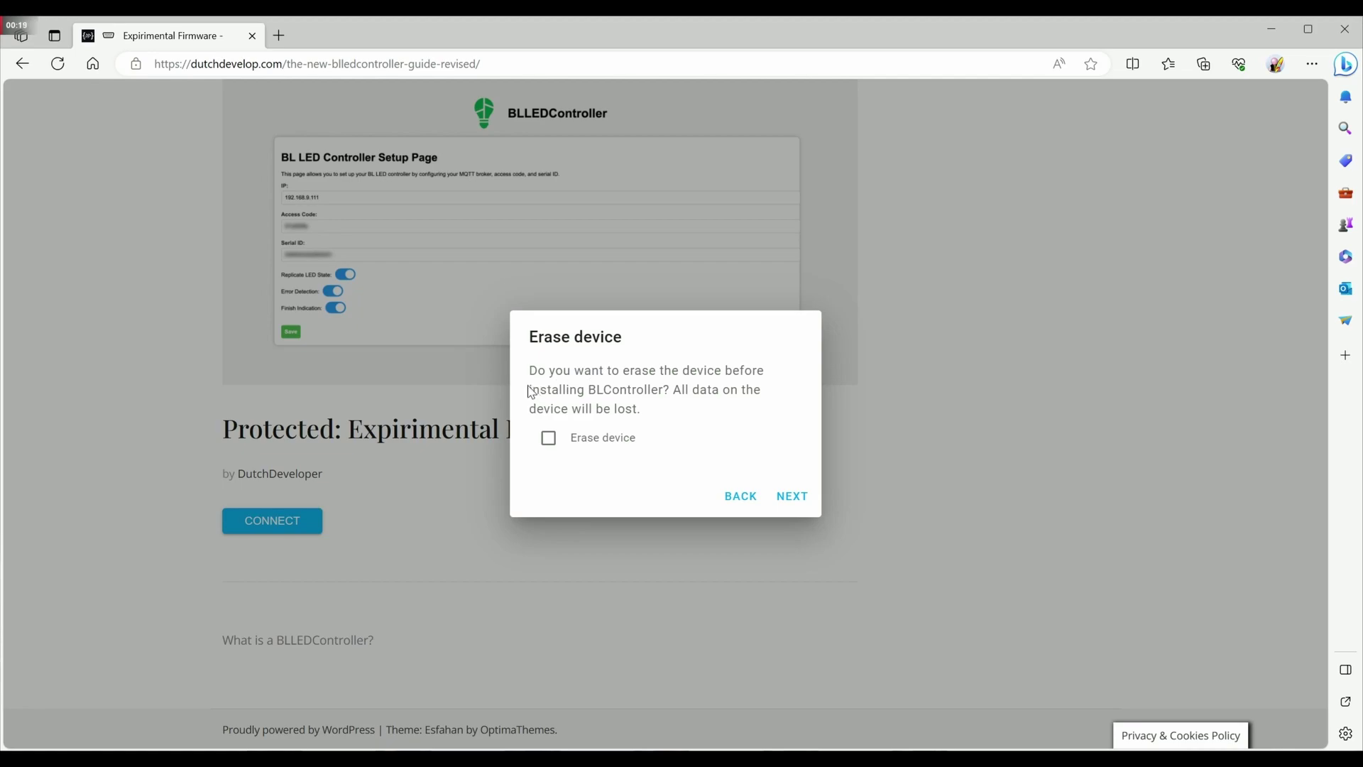
pyautogui.click(793, 496)
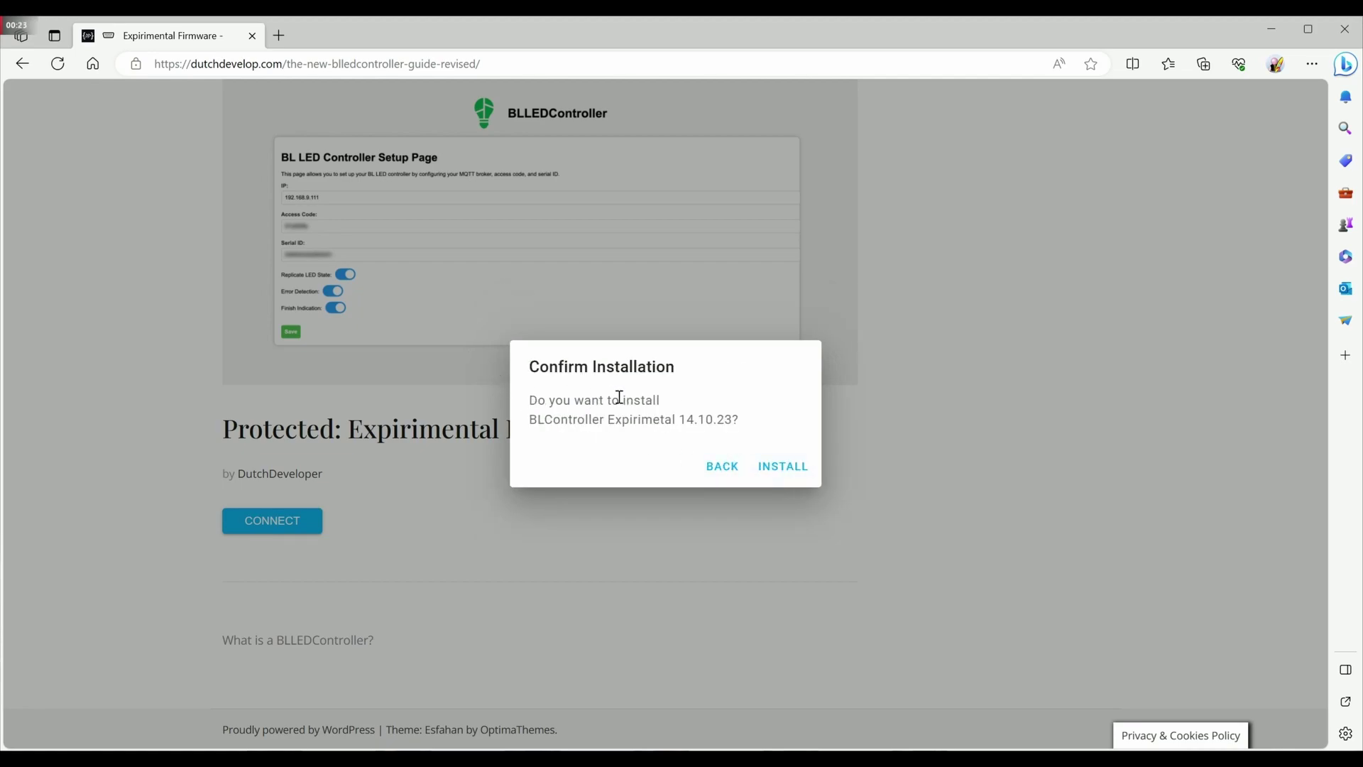
pyautogui.click(716, 468)
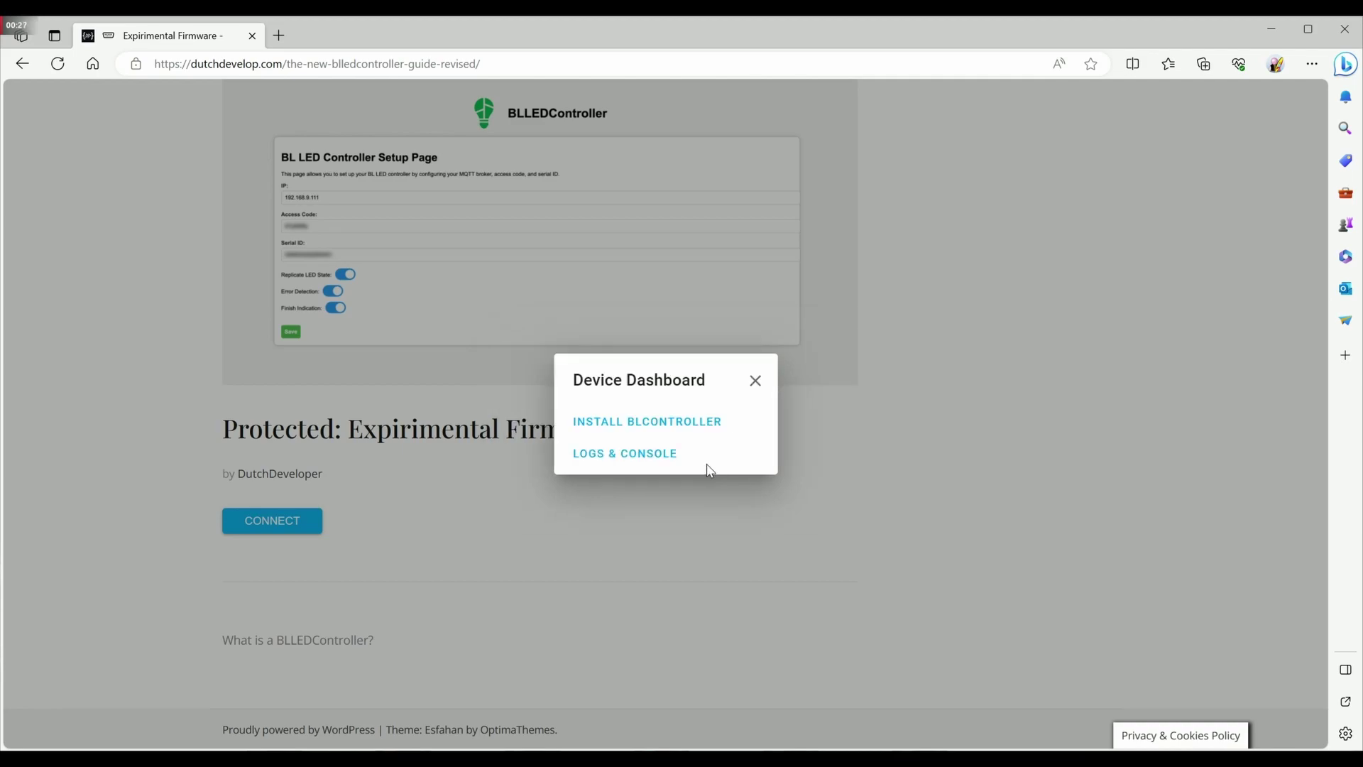
# Install the experimental 14.10.23 firmware with Erase device ticked
pyautogui.click(637, 429)
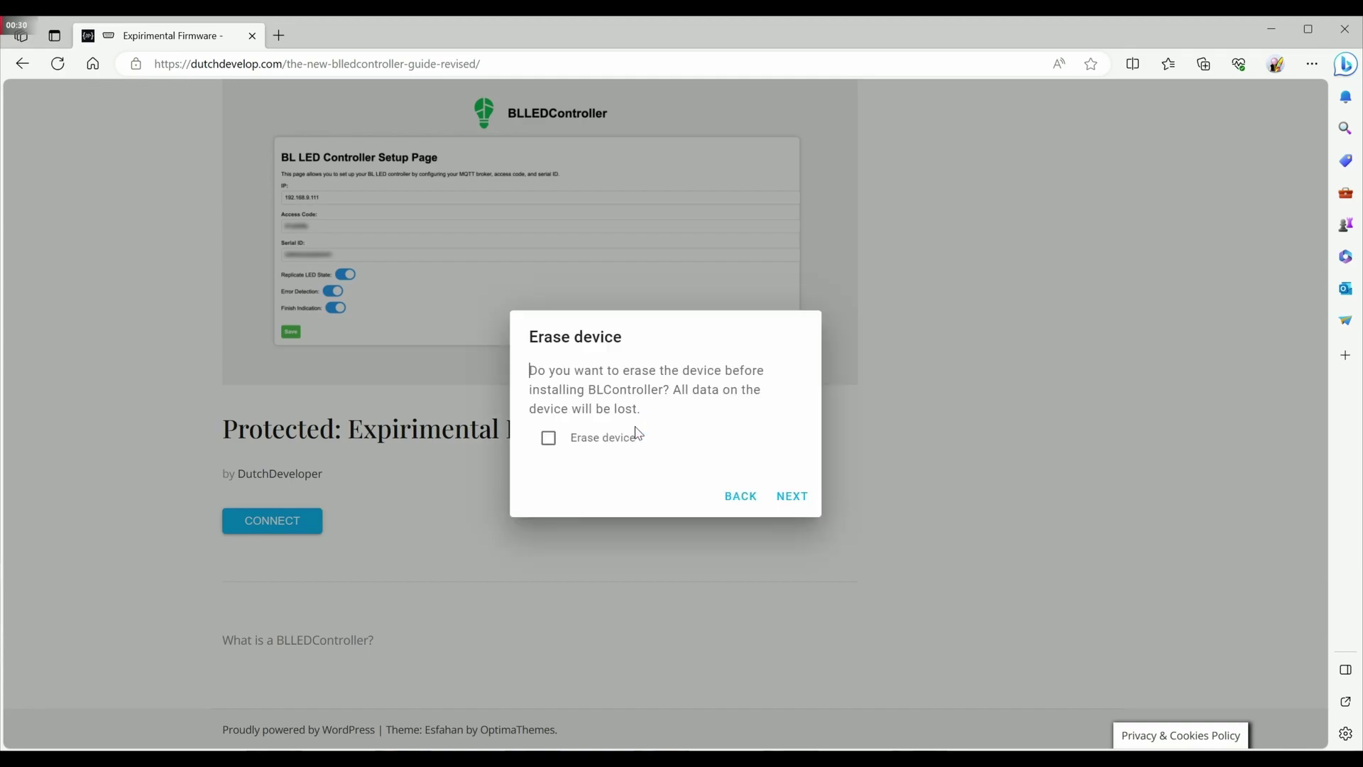
pyautogui.click(602, 440)
pyautogui.click(791, 497)
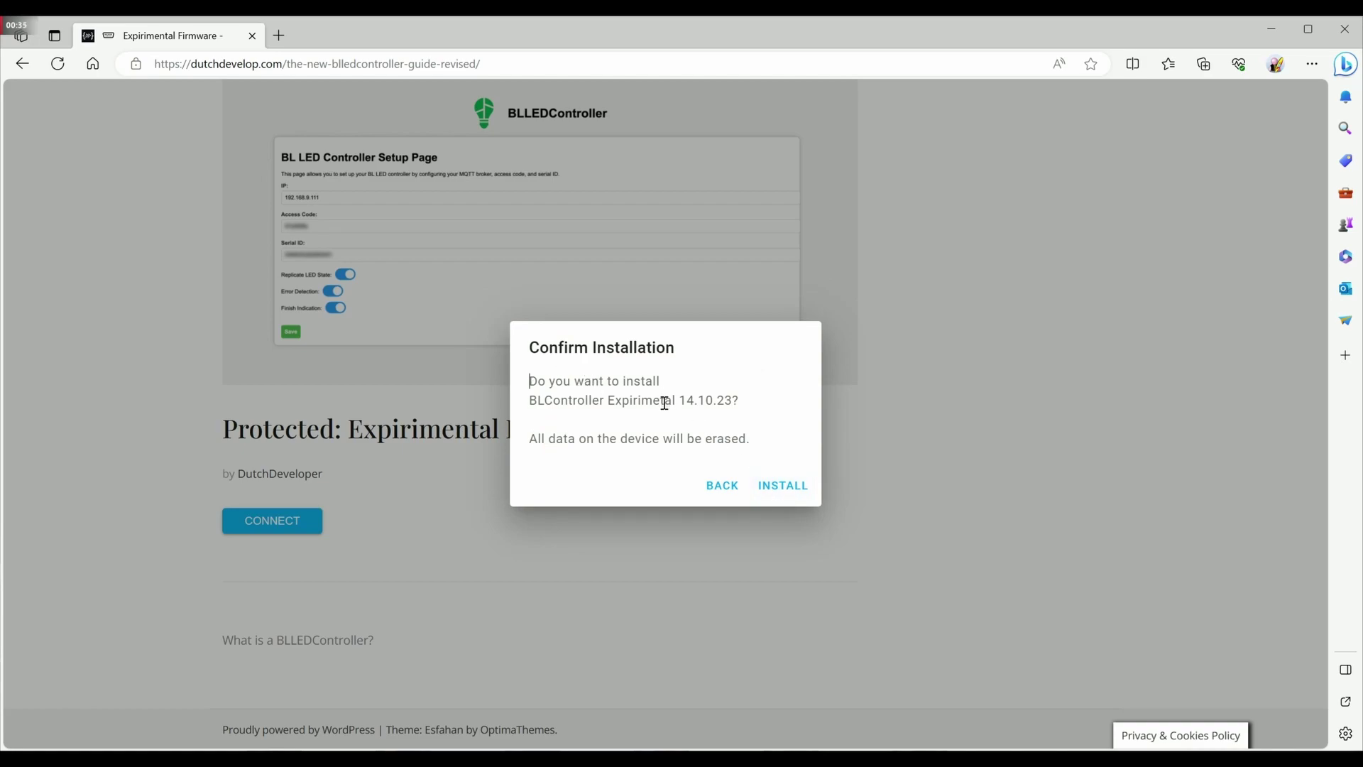
pyautogui.click(781, 485)
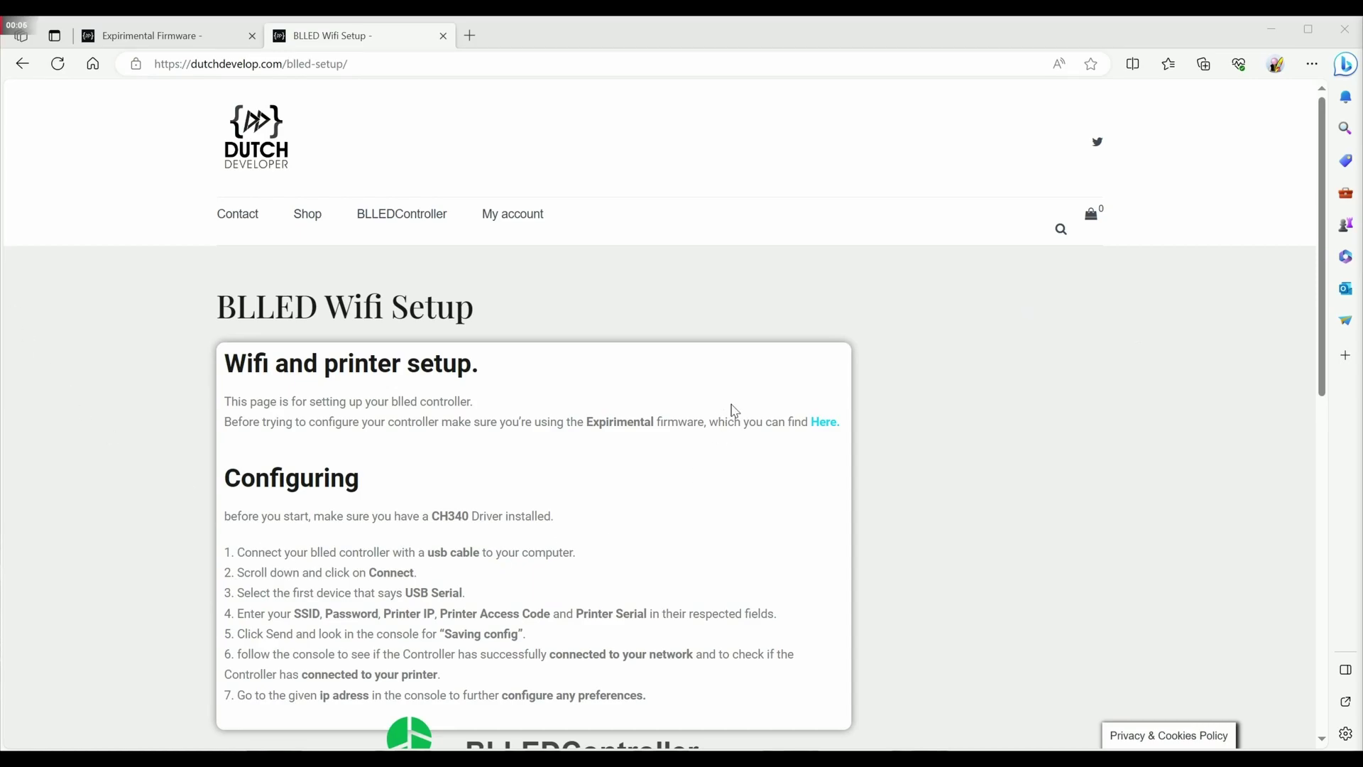
# Fill in the Wi-Fi SSID and password, printer IP, access code and serial ID
pyautogui.scroll(-10, 735, 369)
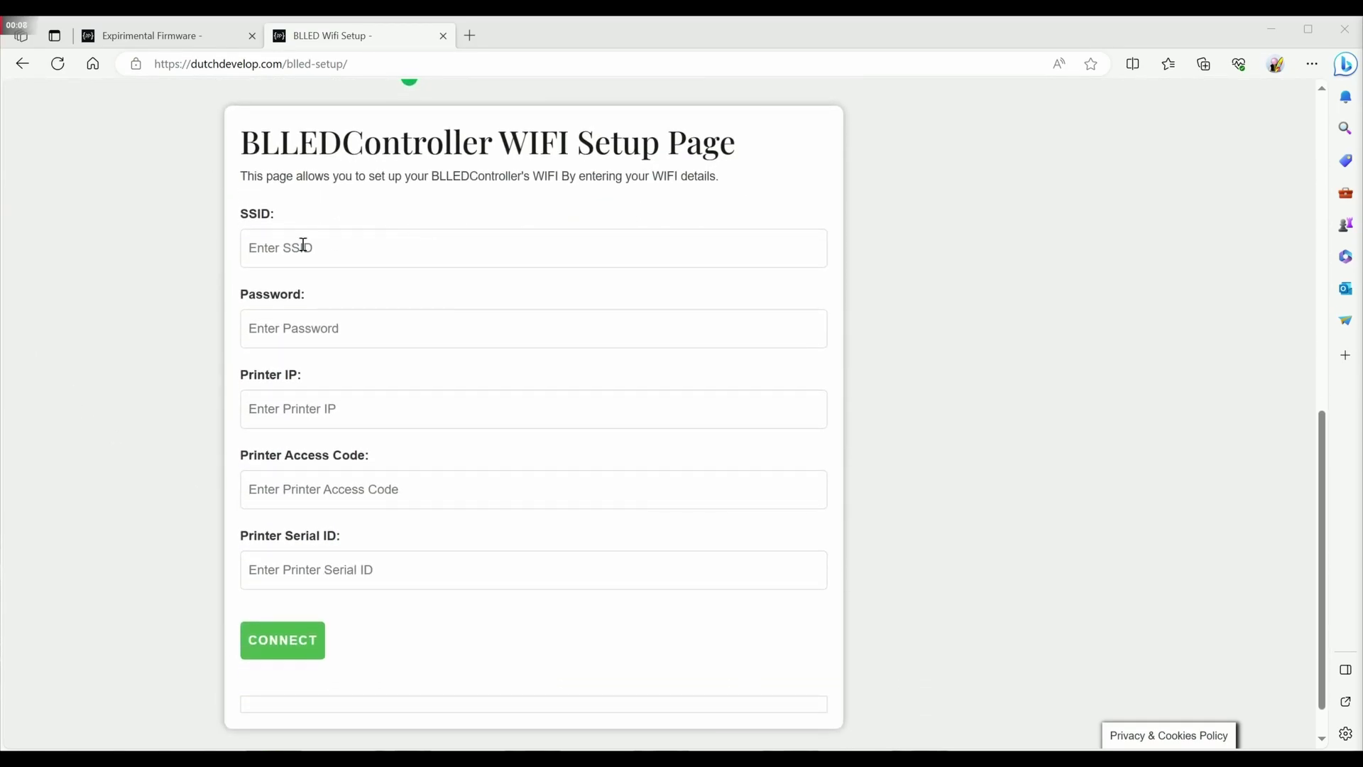
pyautogui.click(303, 244)
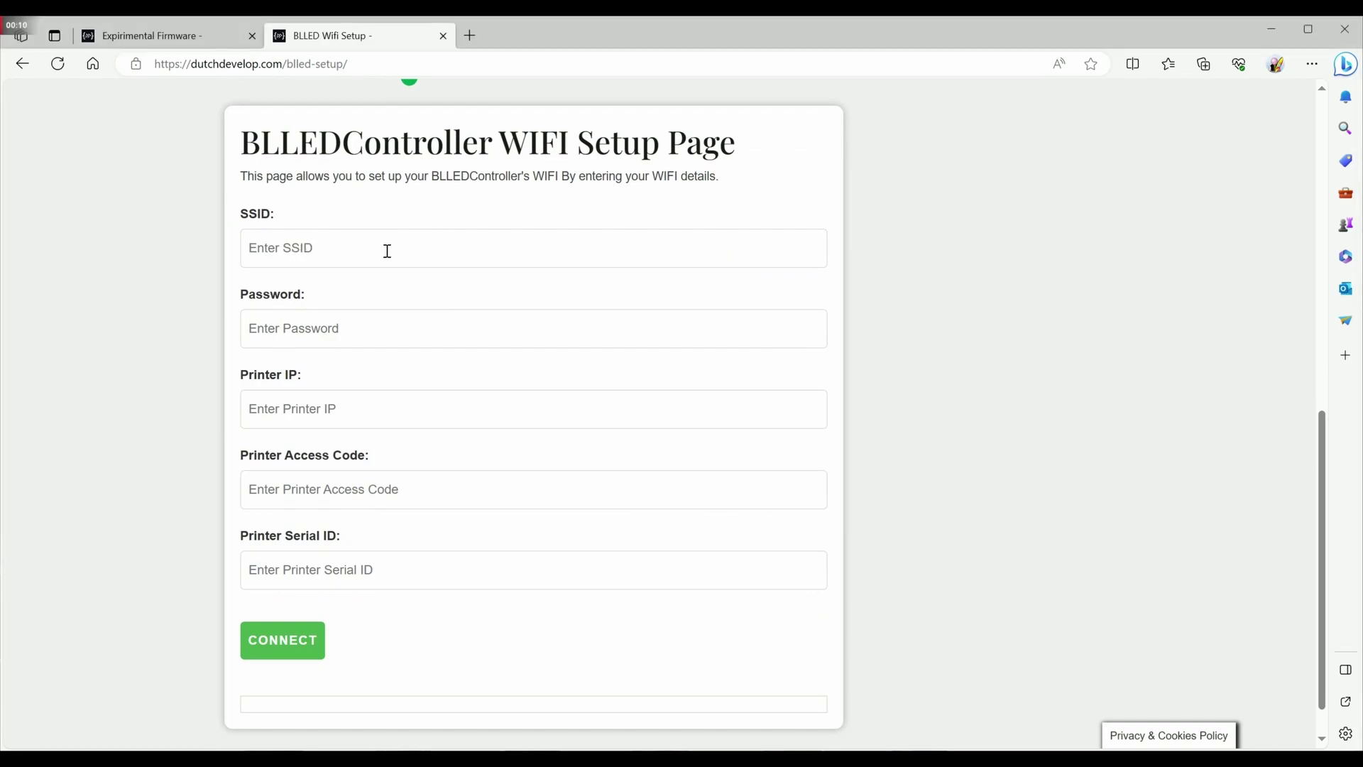
pyautogui.click(272, 332)
pyautogui.click(253, 407)
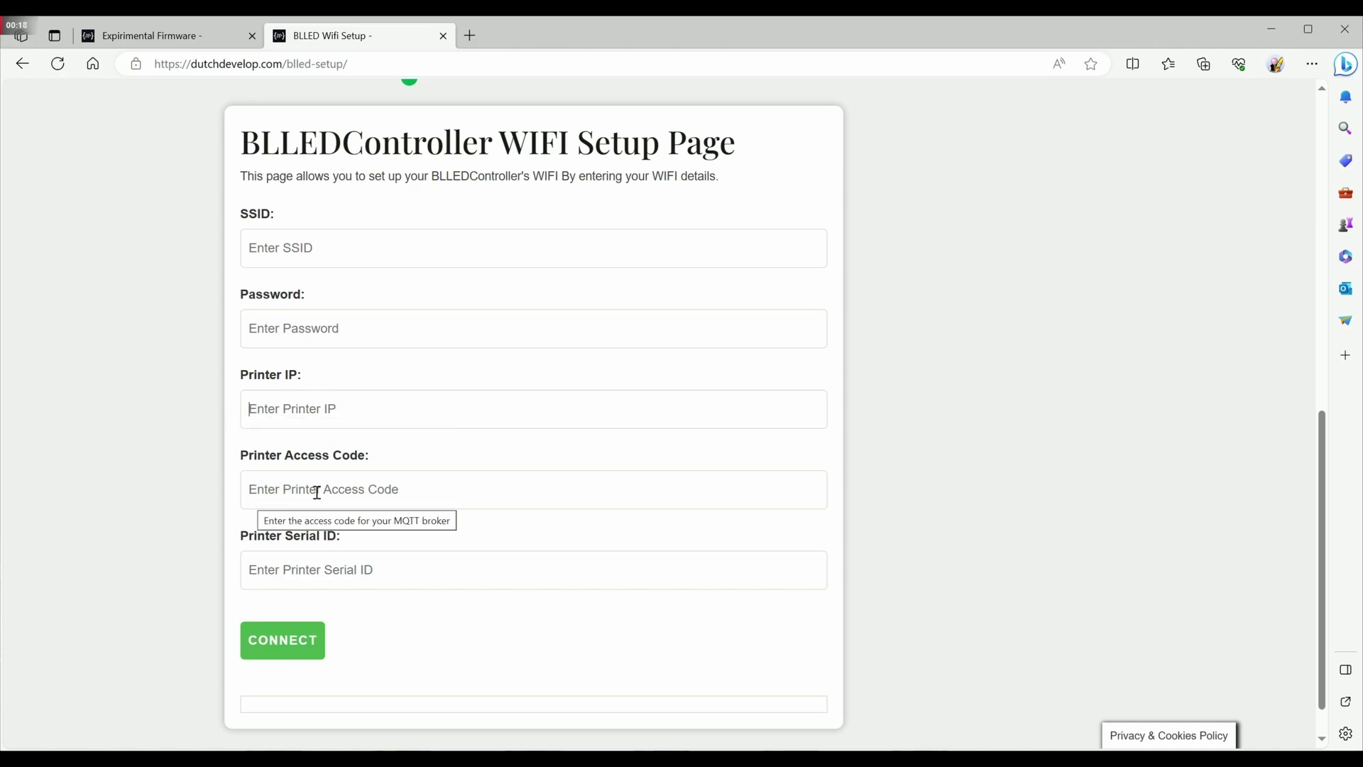
pyautogui.click(419, 489)
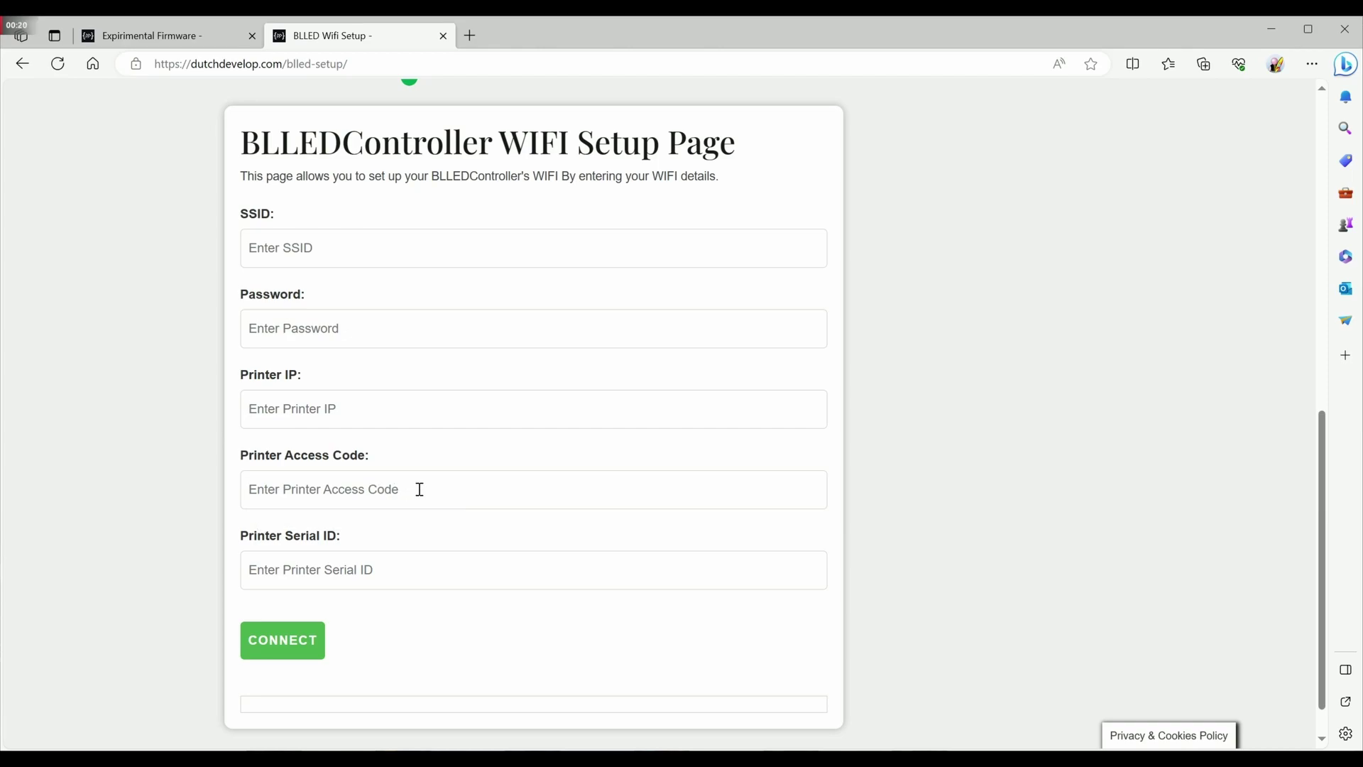
pyautogui.click(310, 569)
# Select the configuring instructions and the controller's IP address in the console
pyautogui.scroll(-1, 449, 558)
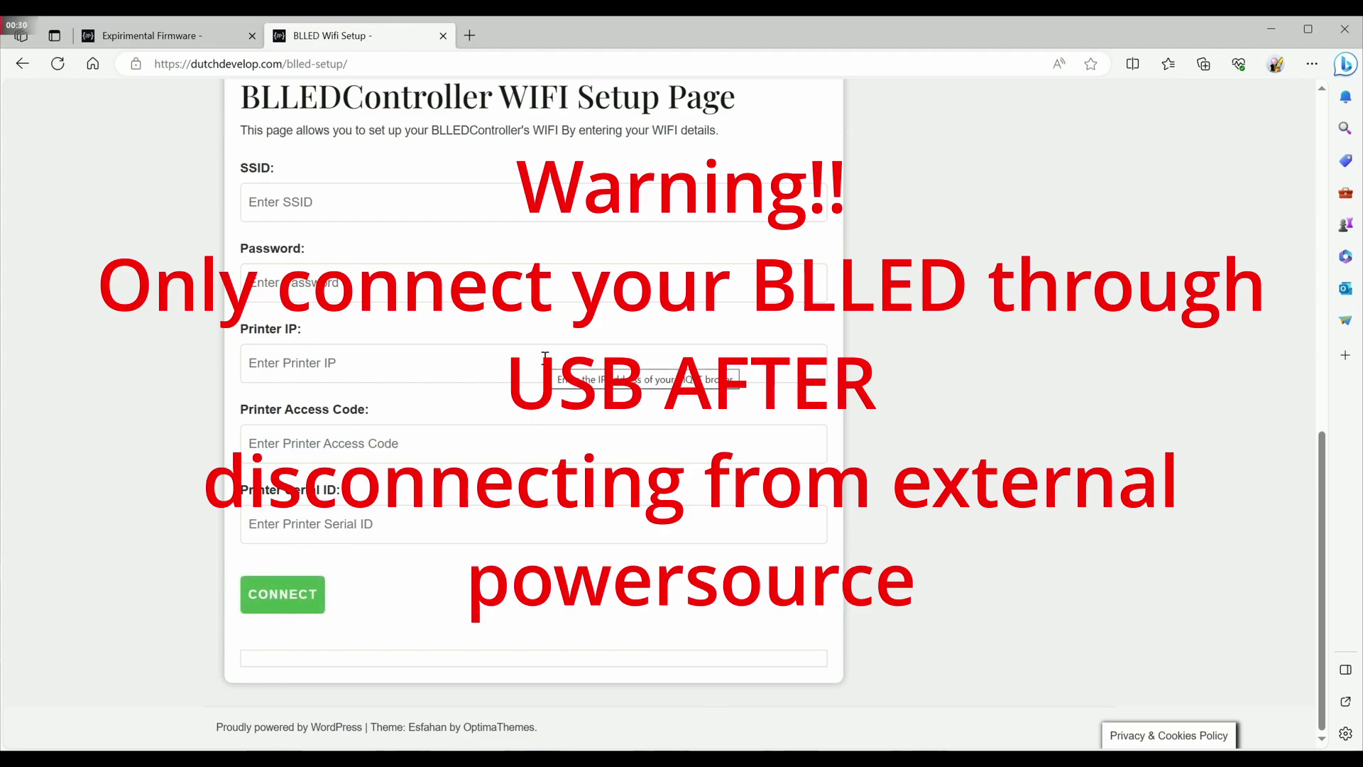
pyautogui.scroll(7, 814, 403)
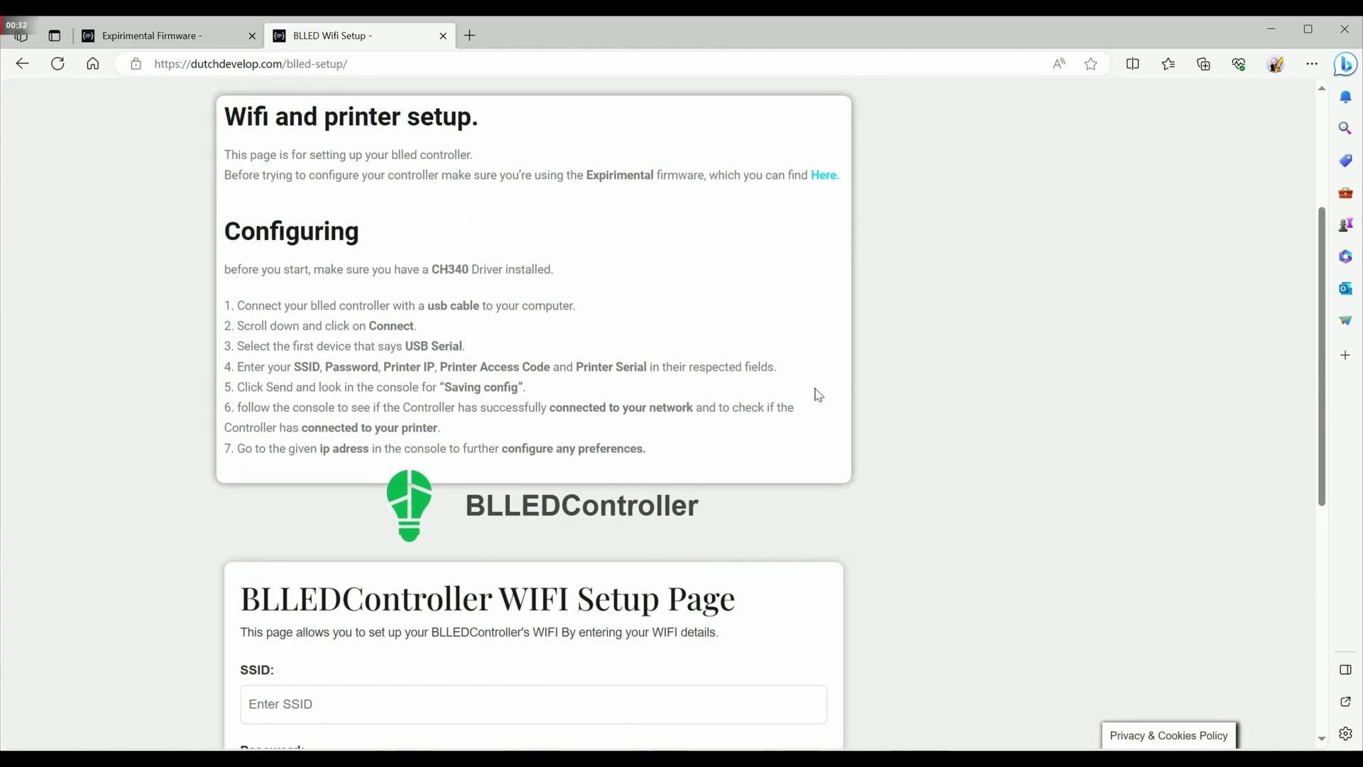
pyautogui.scroll(4, 818, 394)
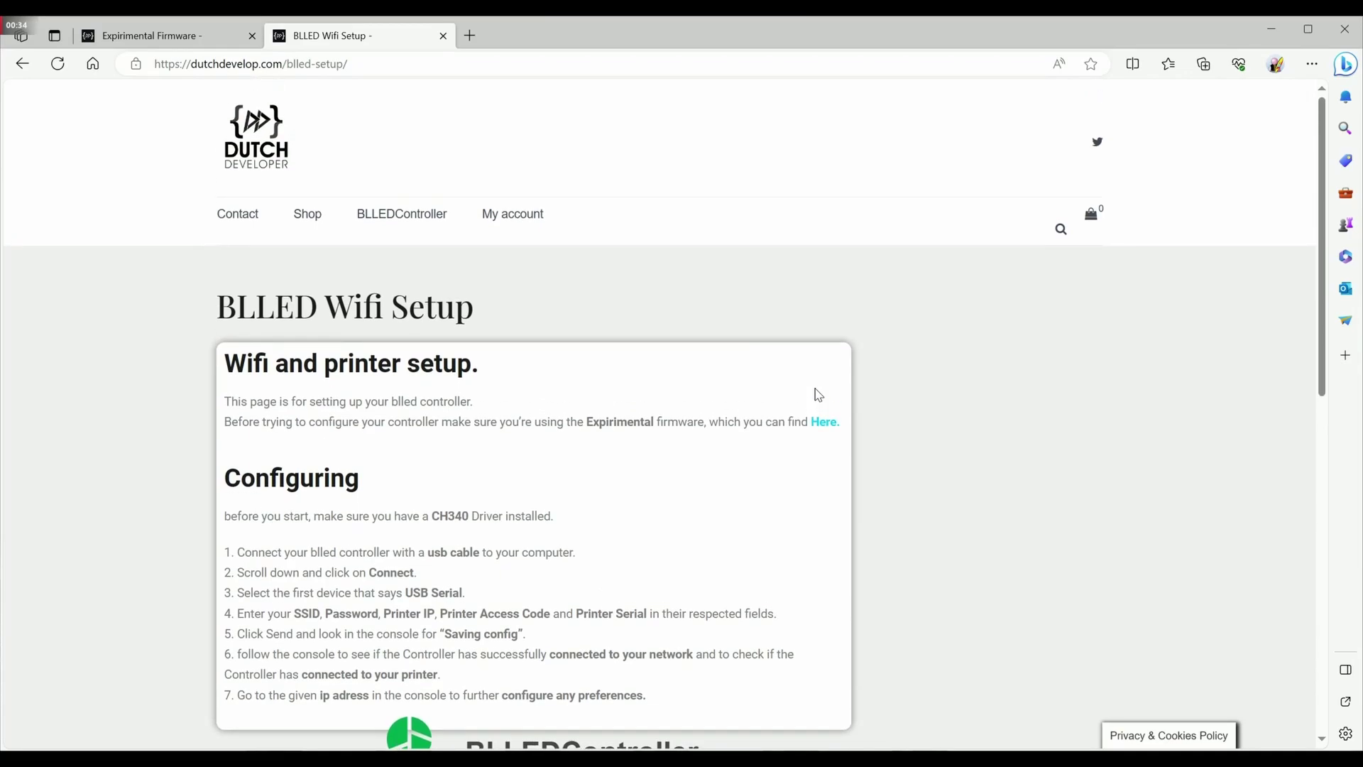
pyautogui.scroll(-1, 817, 395)
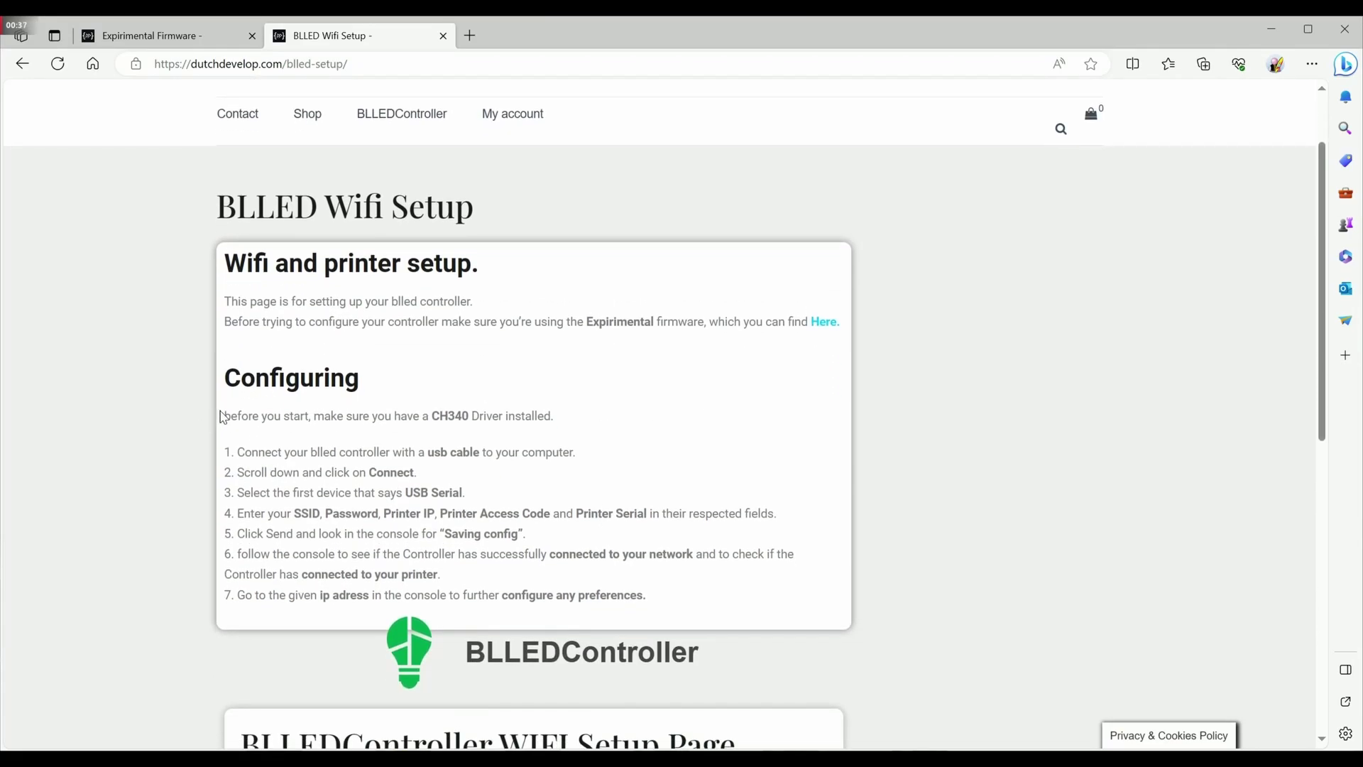
pyautogui.moveTo(227, 413); pyautogui.dragTo(678, 598)
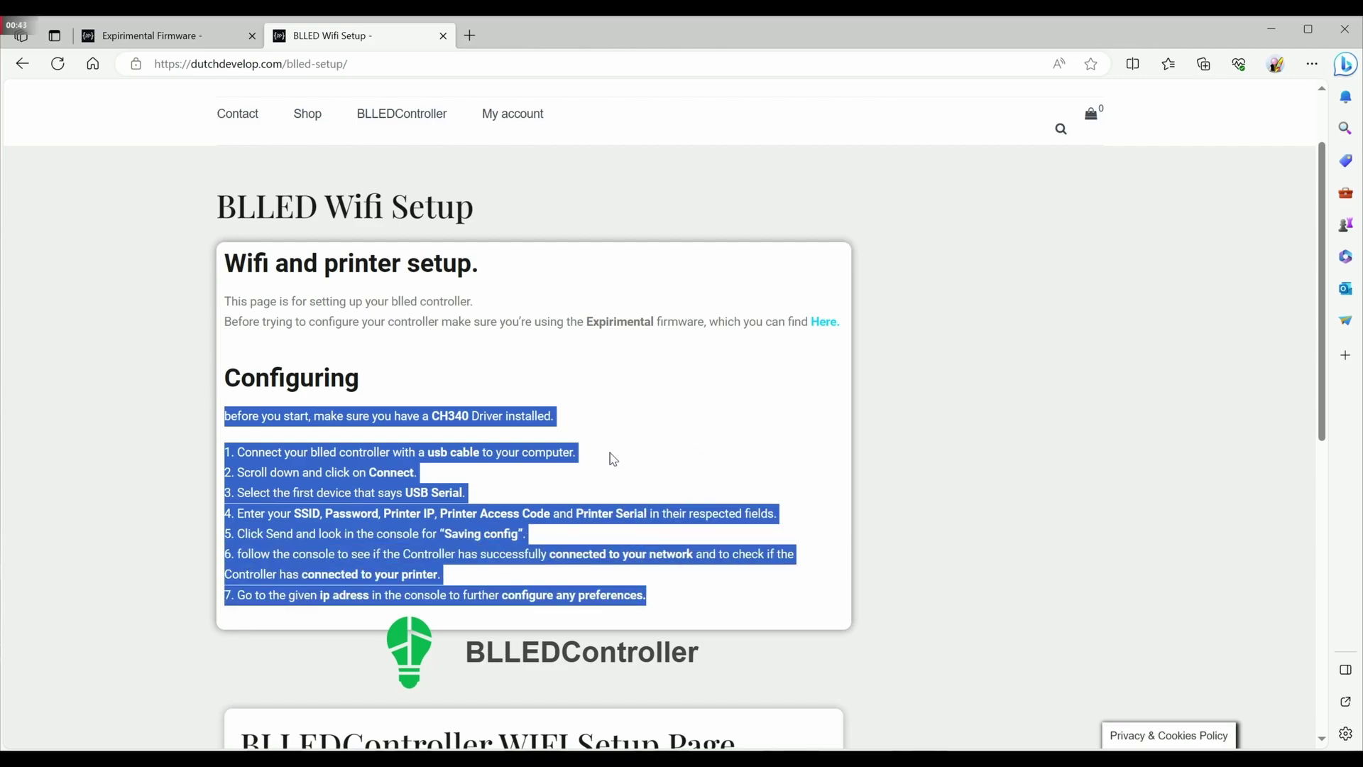
pyautogui.moveTo(88, 315); pyautogui.dragTo(180, 191)
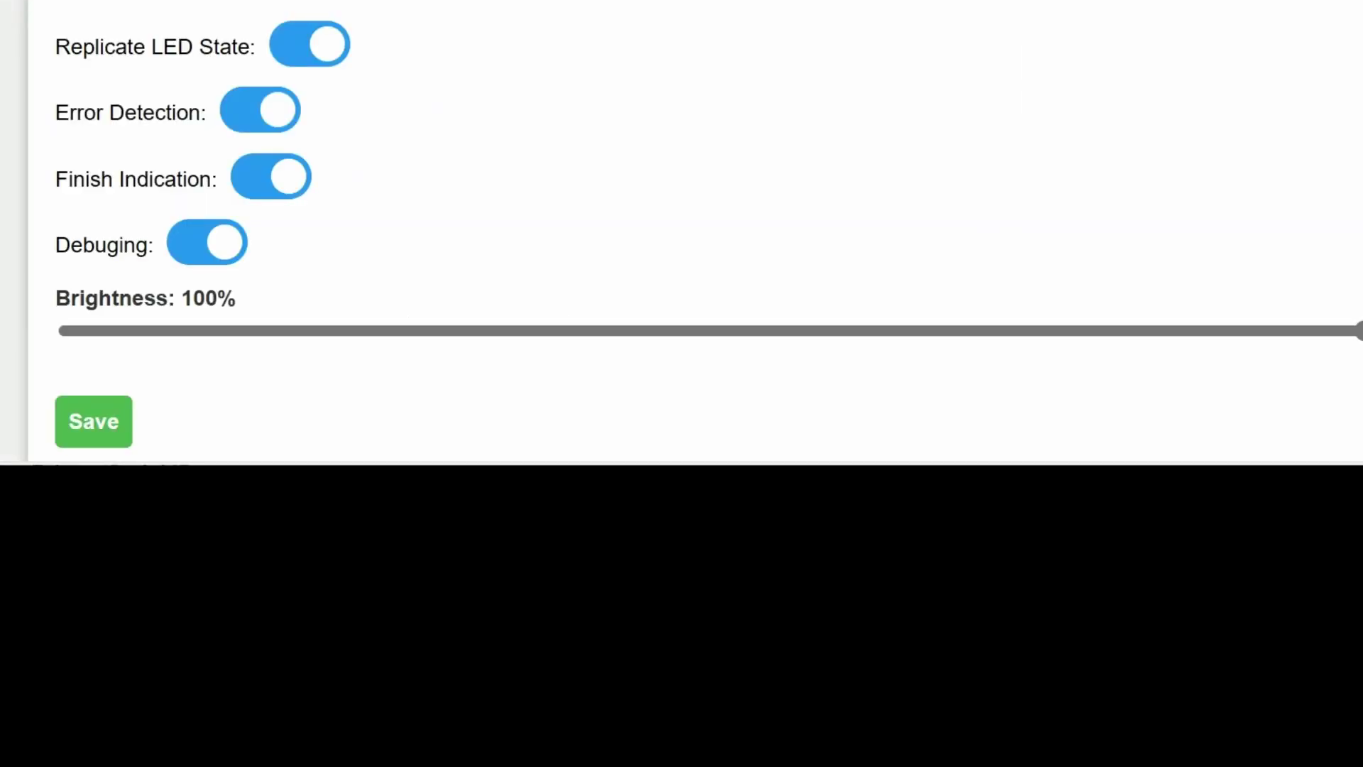
# Drag the Brightness slider from 100% down to 65% and save the settings
pyautogui.scroll(-1, 682, 234)
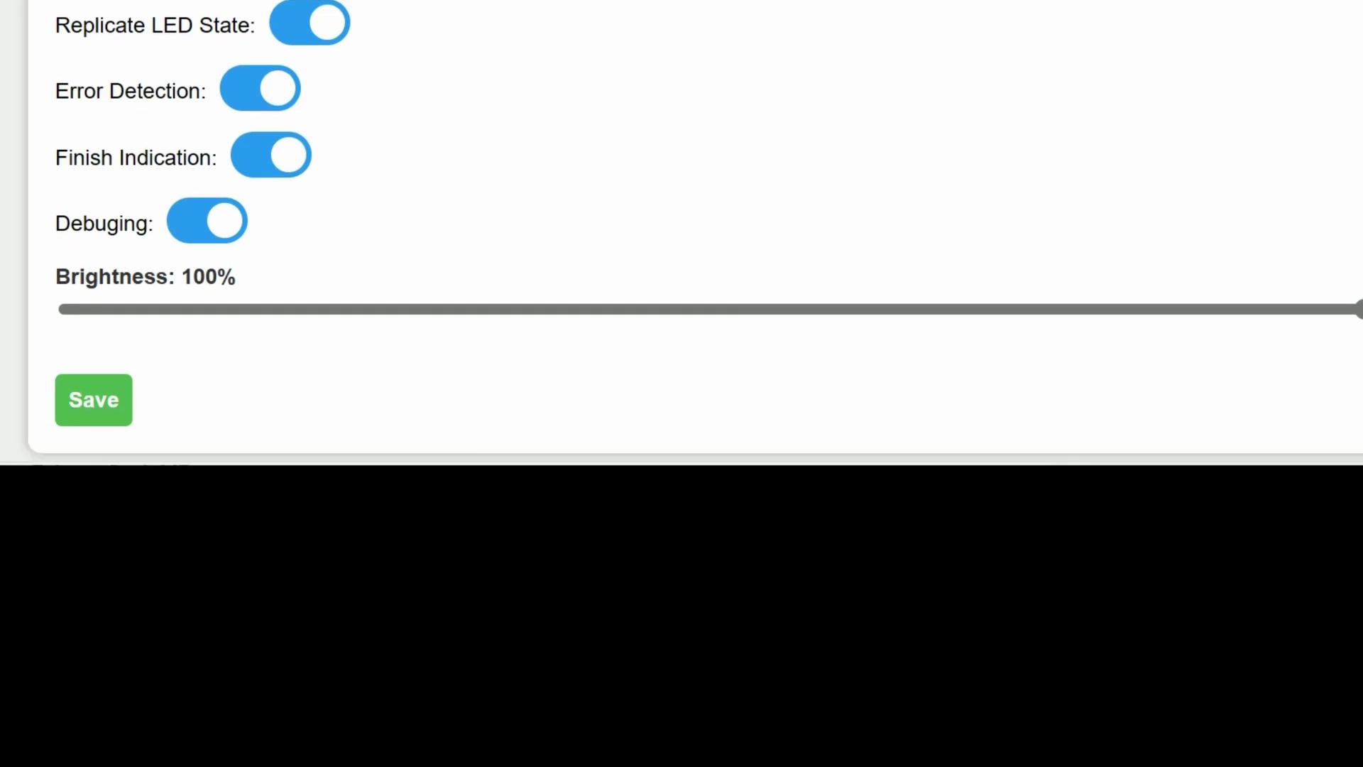
pyautogui.click(1051, 315)
pyautogui.moveTo(1049, 315); pyautogui.dragTo(909, 297)
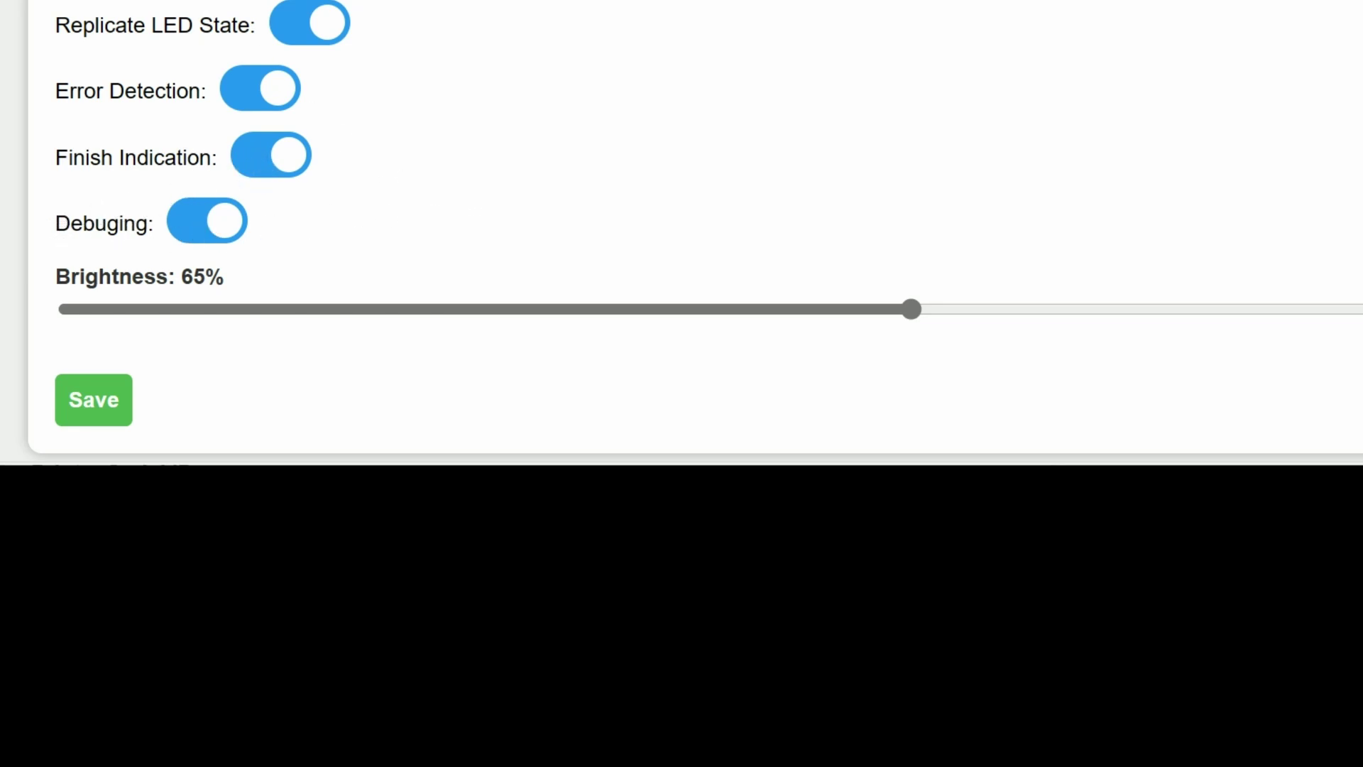
pyautogui.click(88, 402)
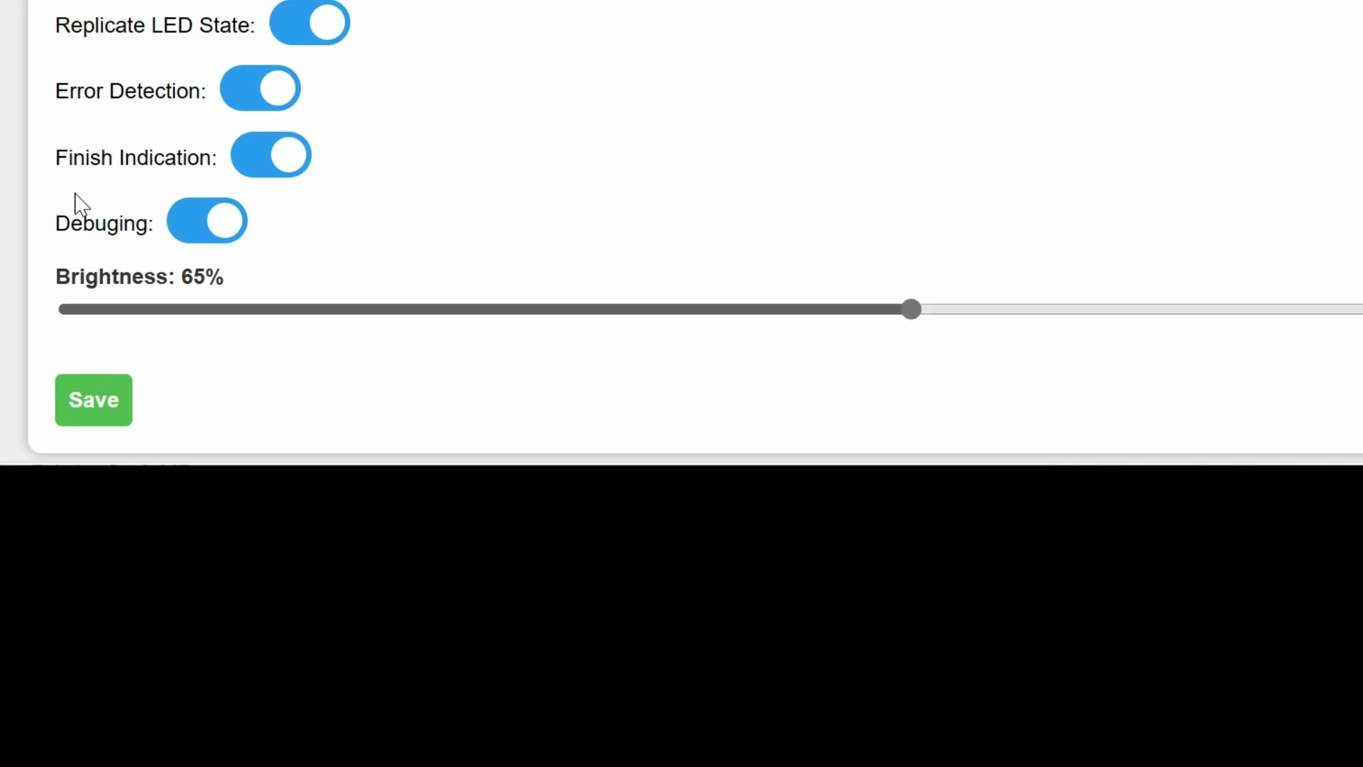